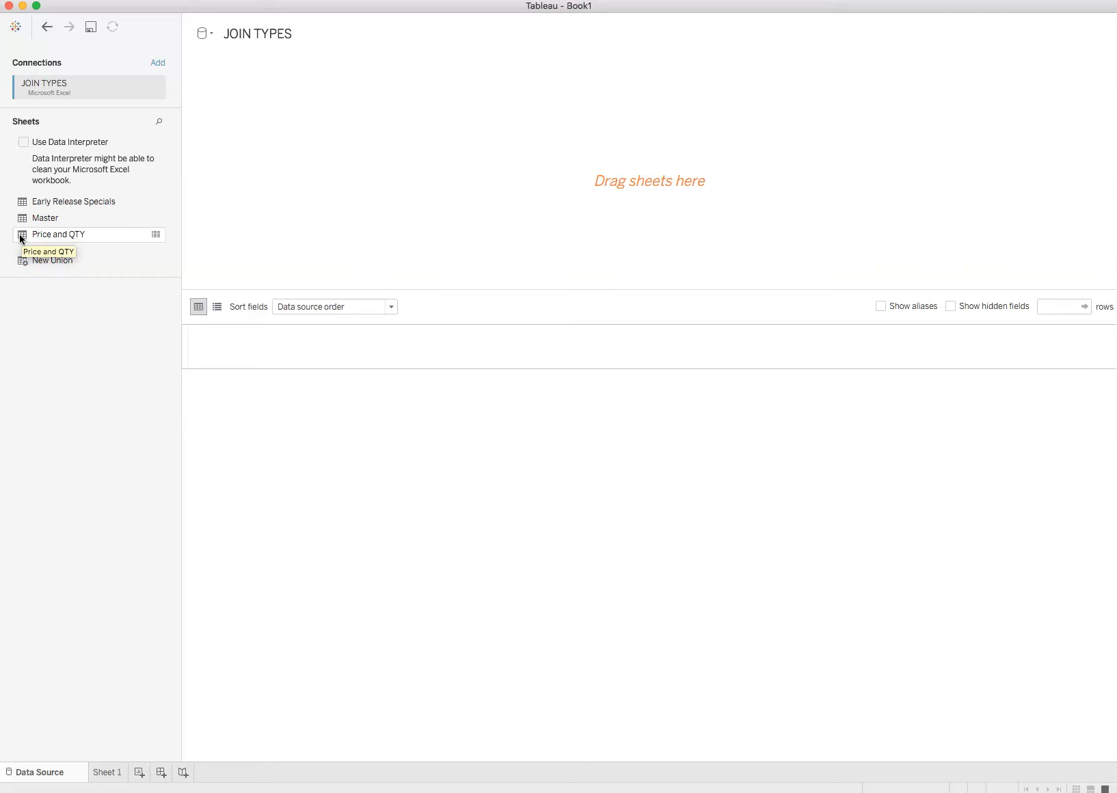
Add the Price and QTY sheet to the data source canvas, and place Early Release Specials beside it to start a join.
click(19, 238)
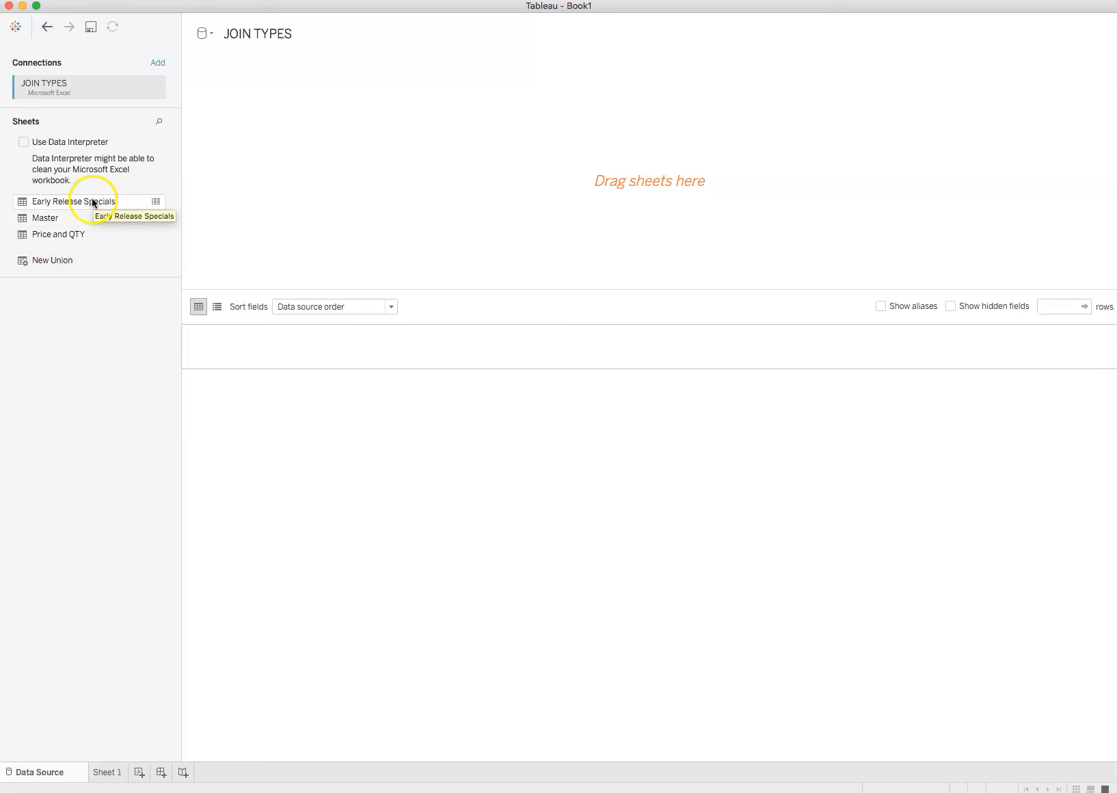
drag(21, 236, 233, 144)
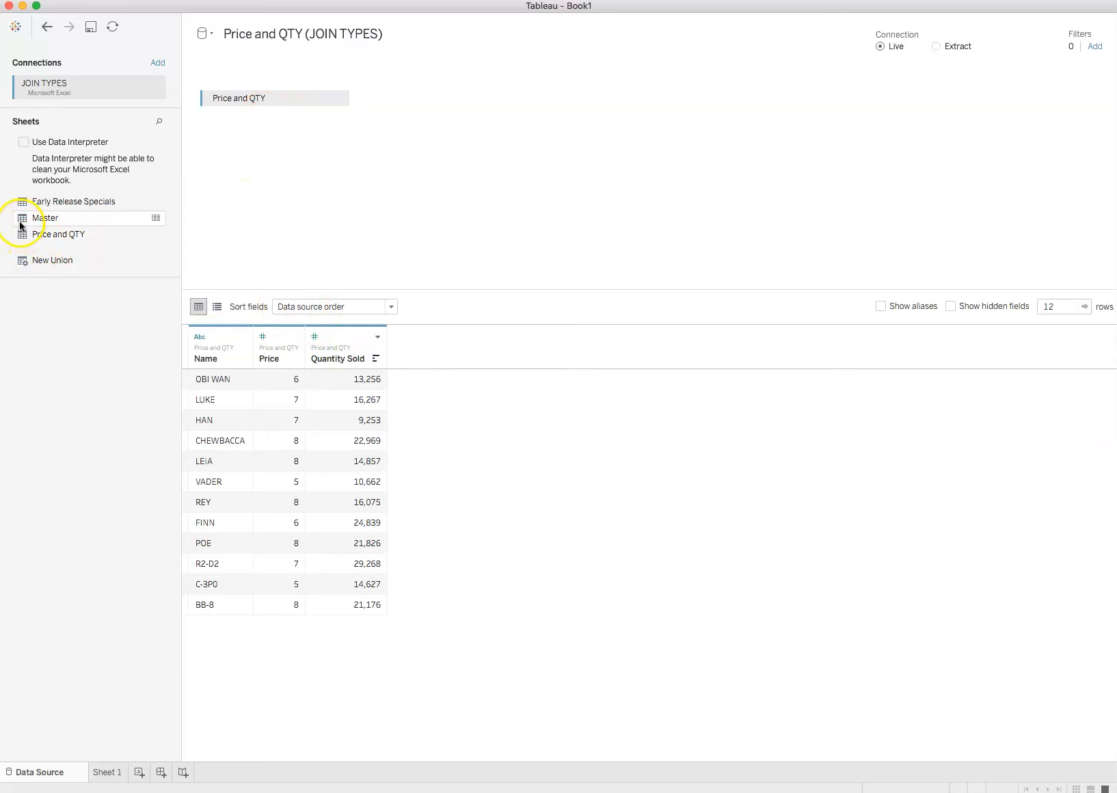
drag(22, 205, 396, 99)
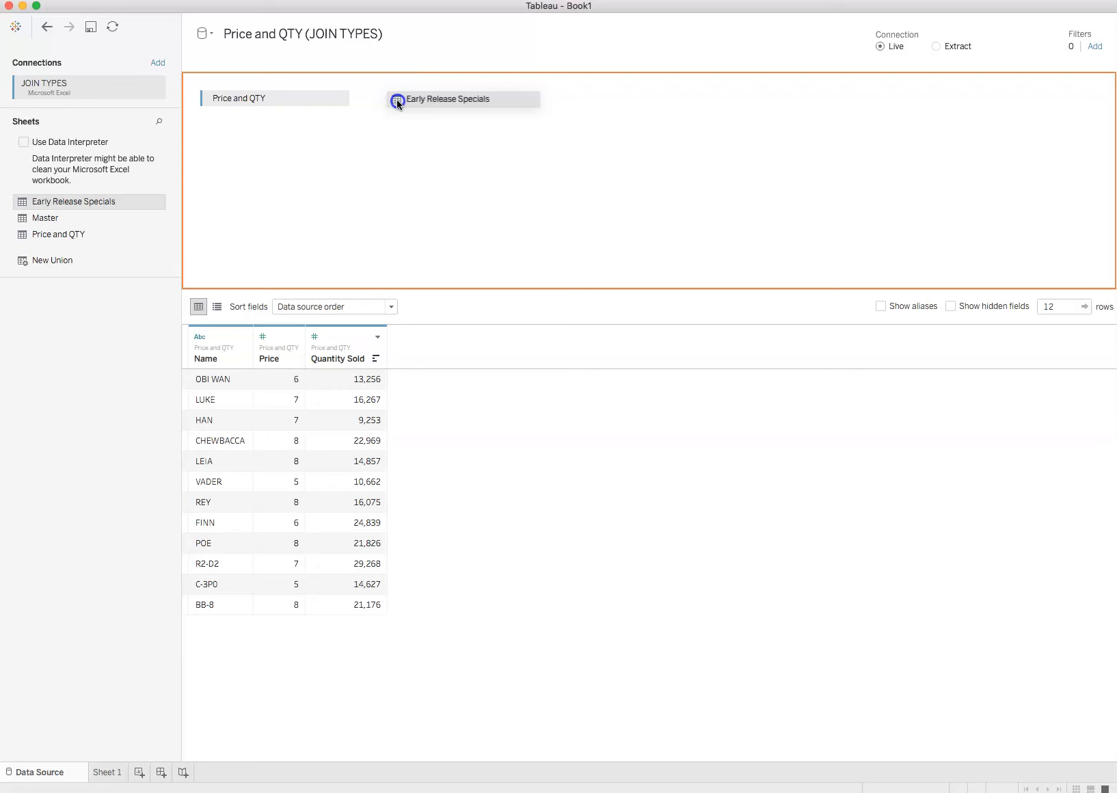
drag(397, 99, 396, 100)
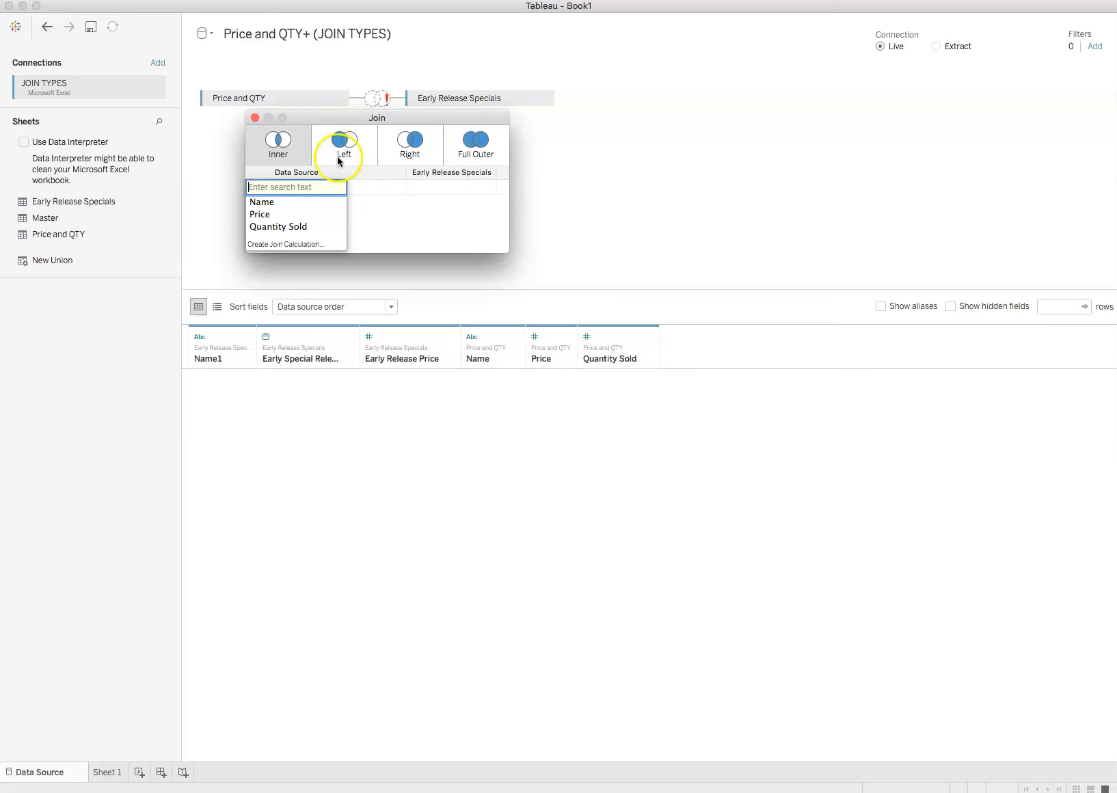
Set the inner join clause to Name from Price and QTY equal to Name1 from Early Release Specials, and close the join settings.
click(271, 204)
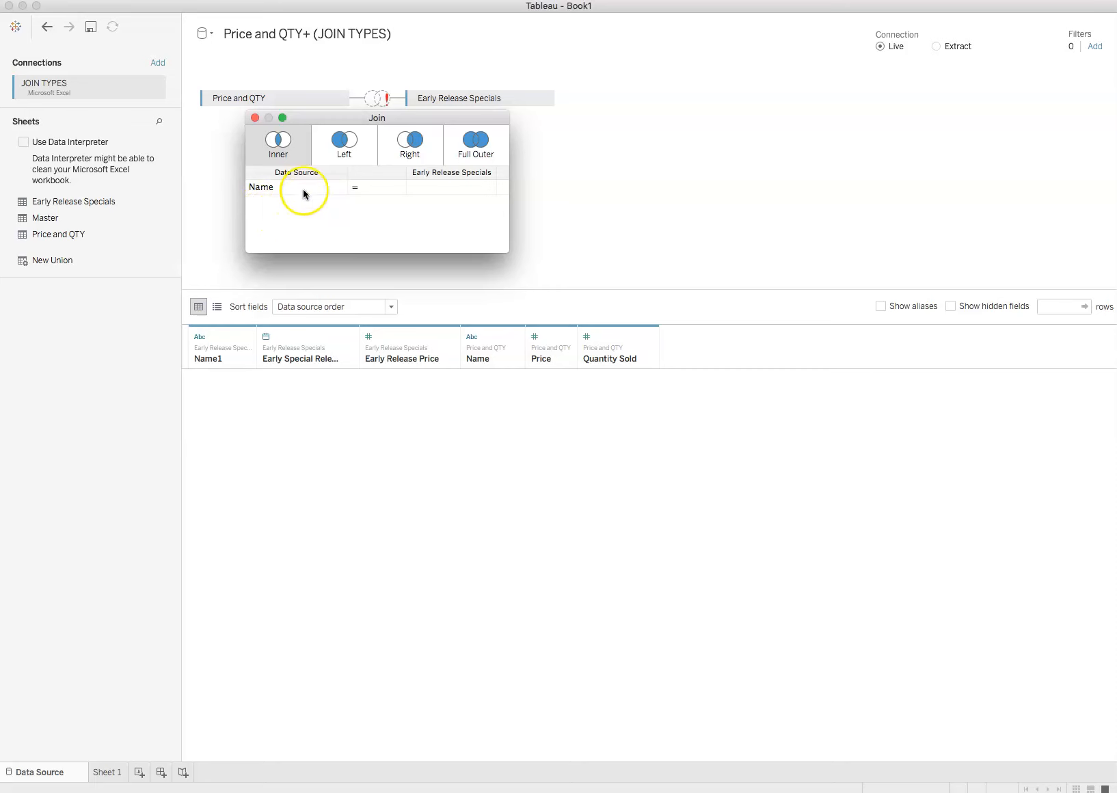
click(473, 186)
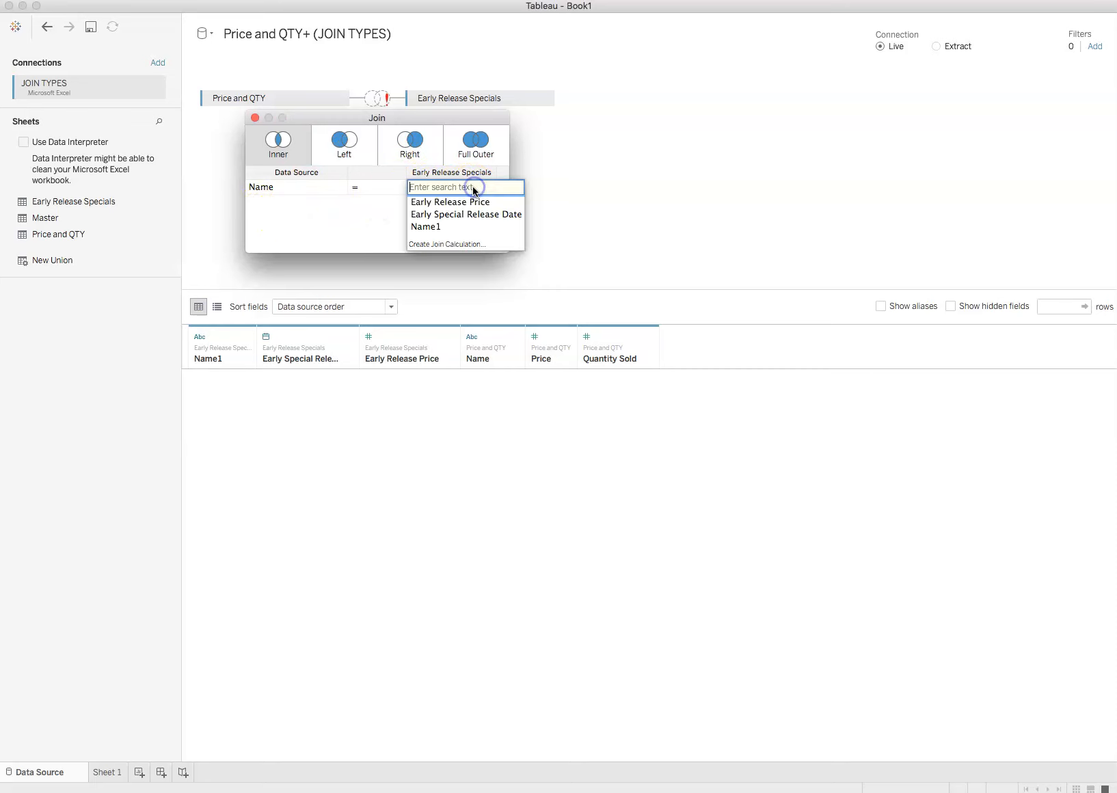
click(417, 225)
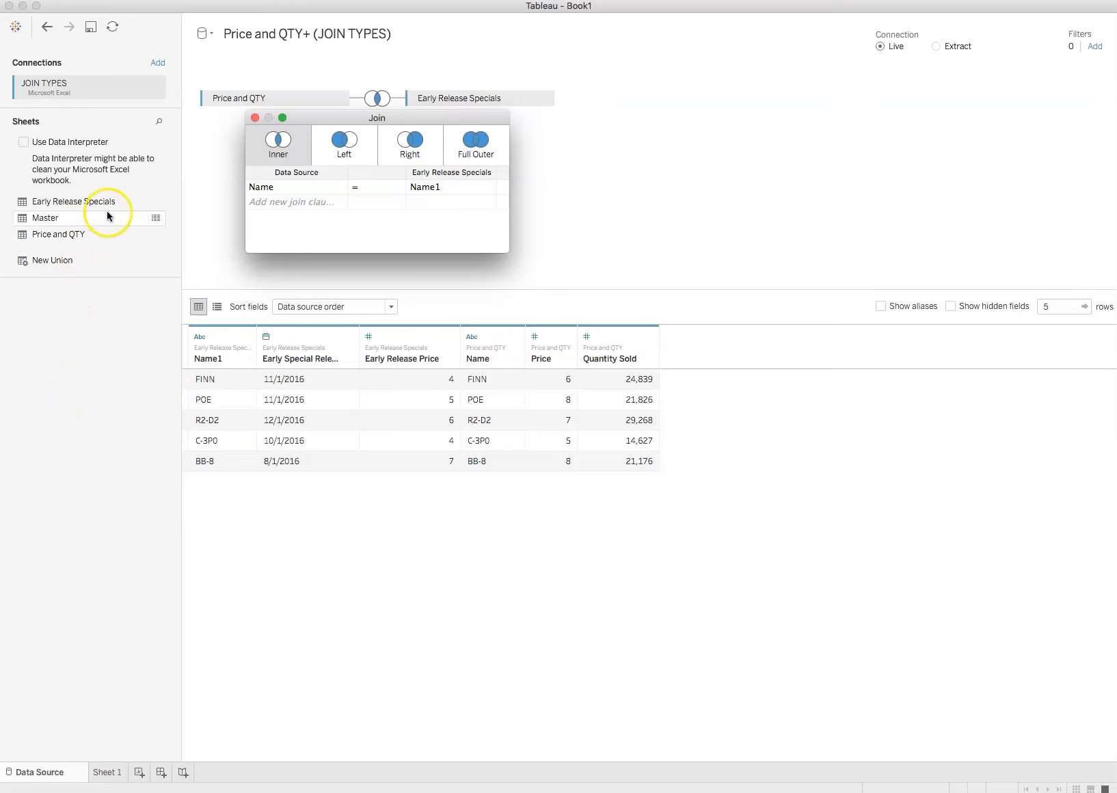
click(457, 190)
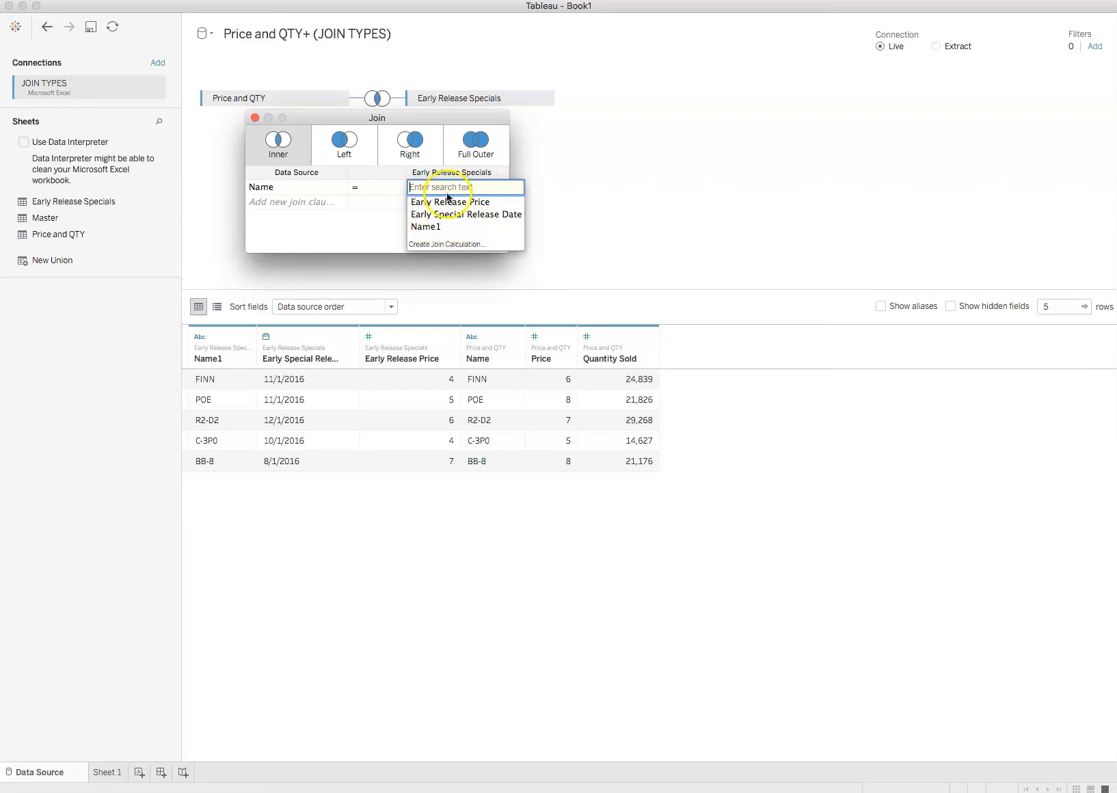
click(365, 233)
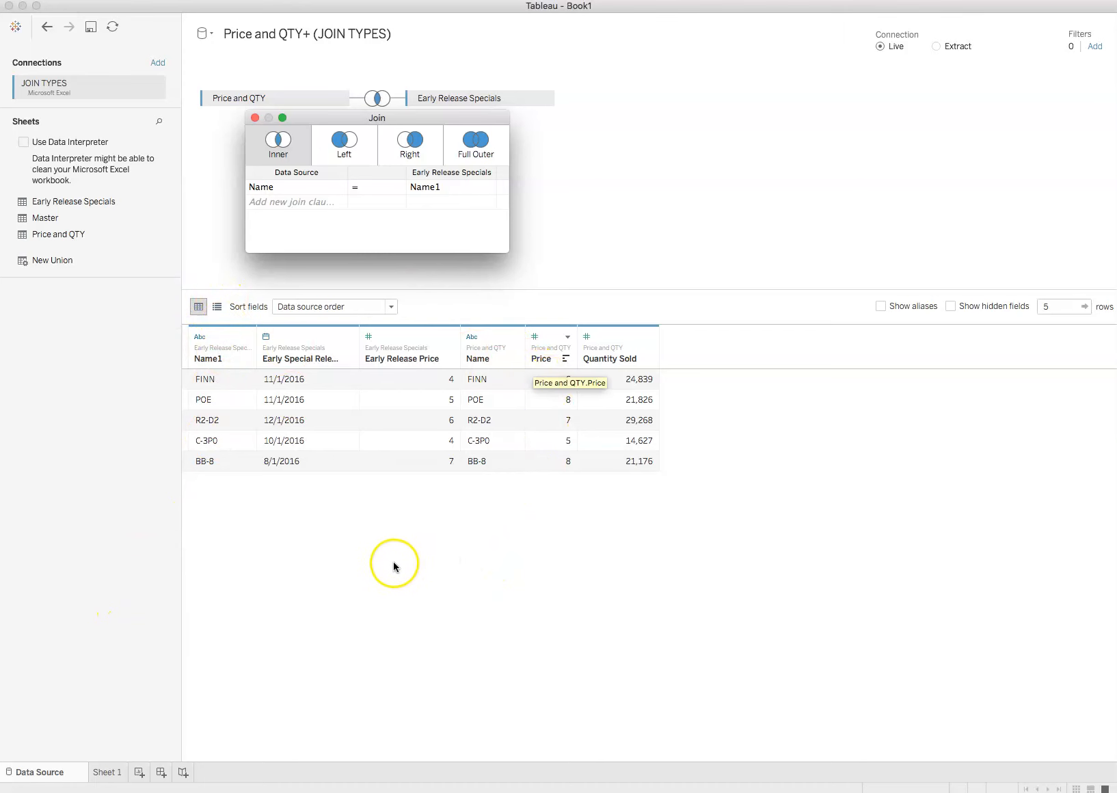
click(340, 554)
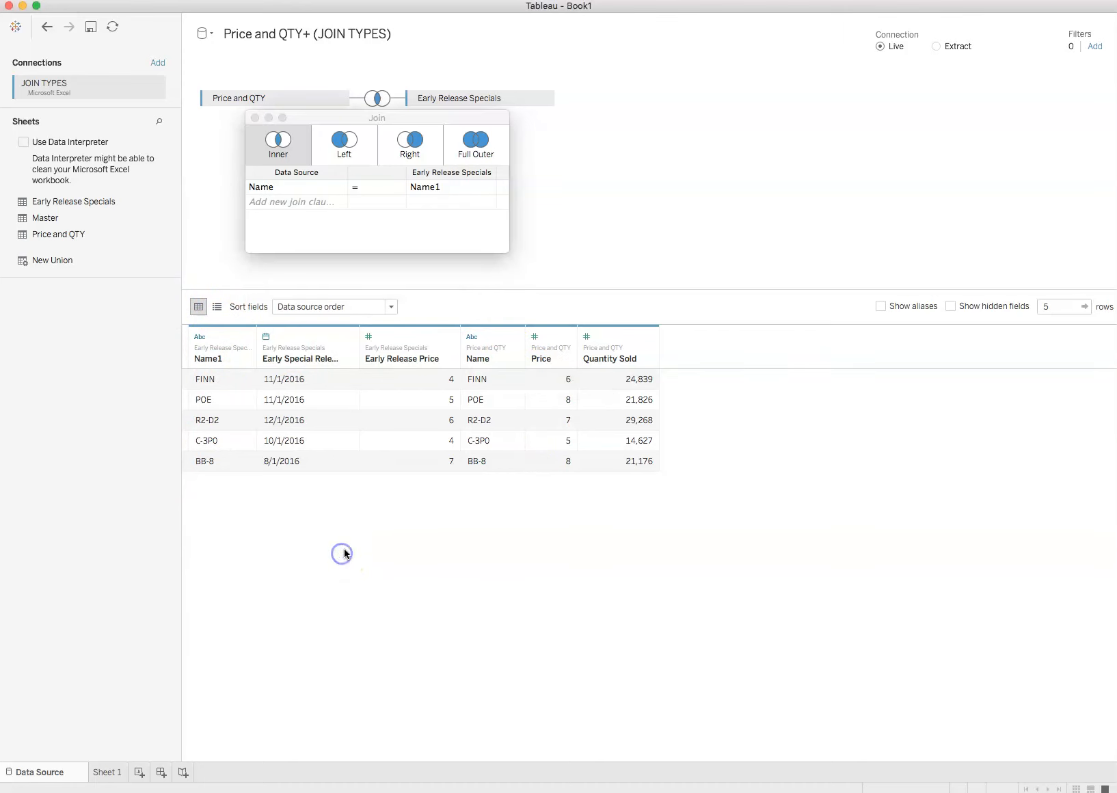
click(255, 117)
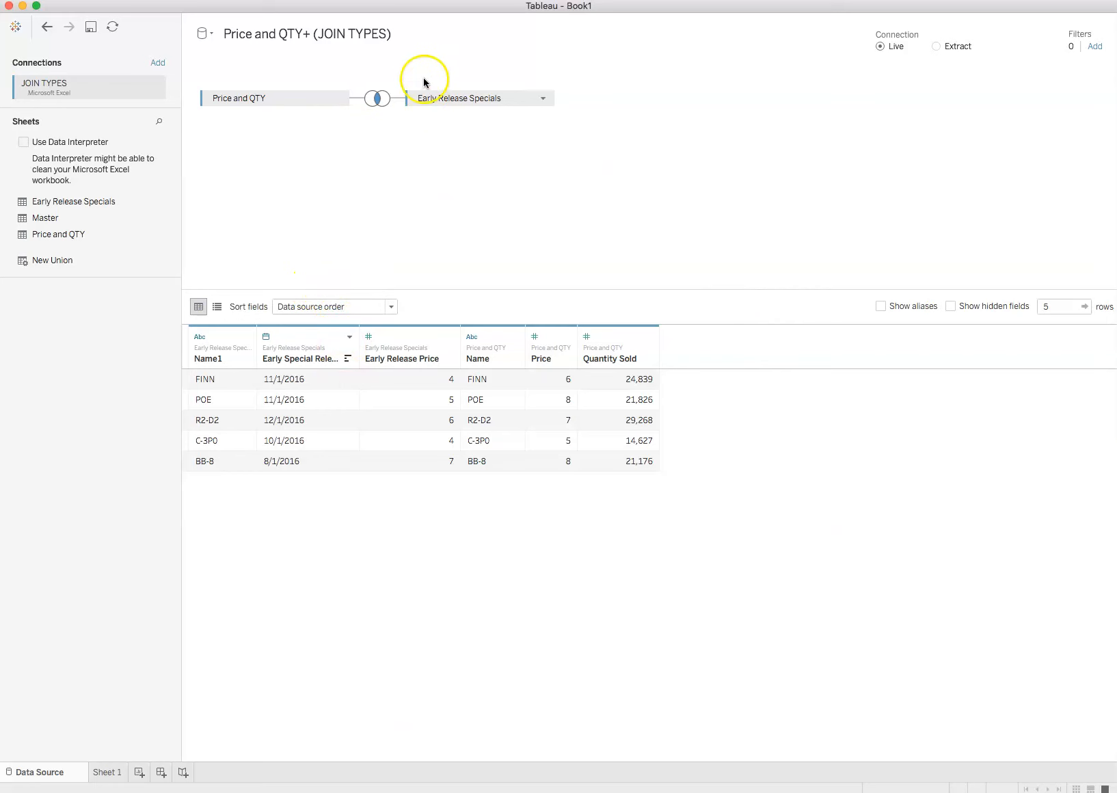
Reopen the join settings and reselect Name and Name1 as the fields of the inner join clause.
click(370, 103)
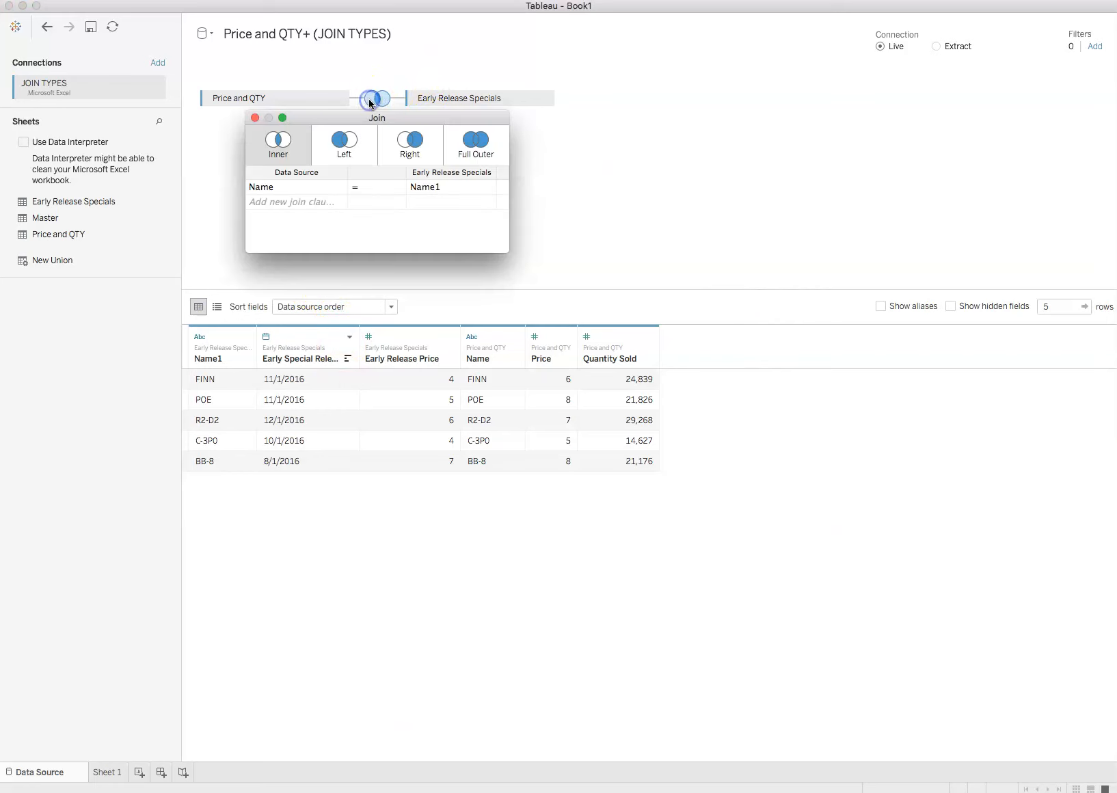
click(340, 187)
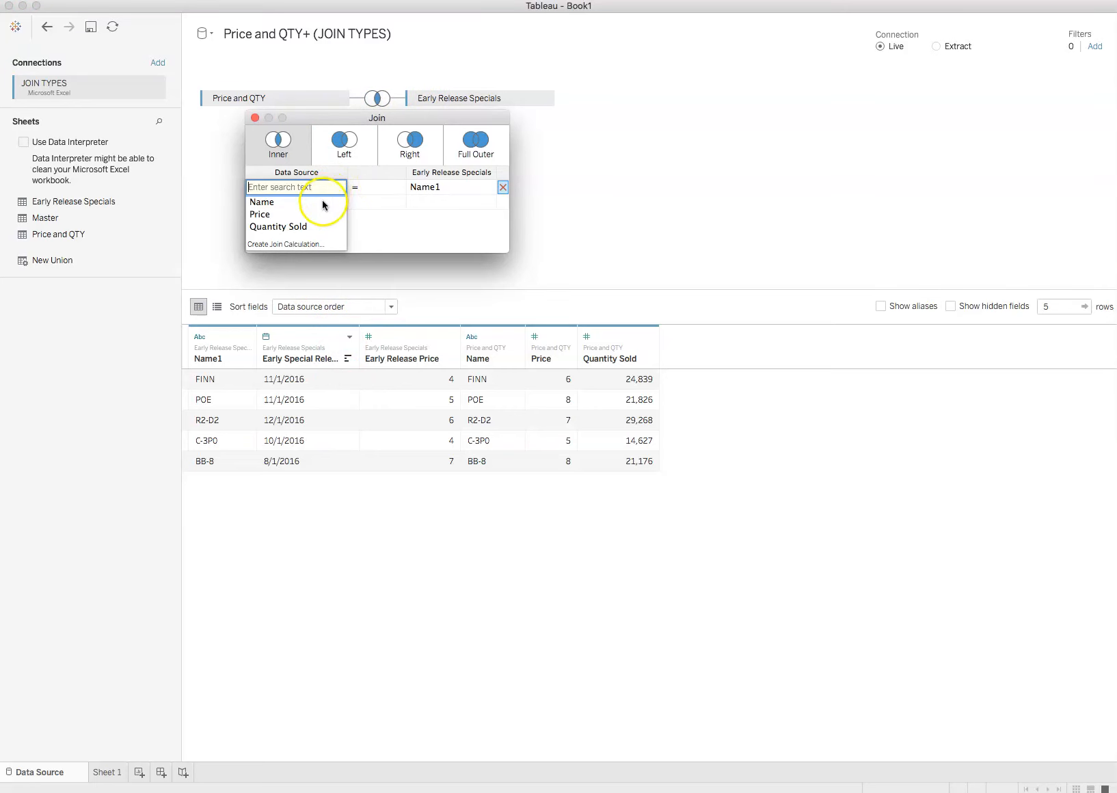
click(266, 207)
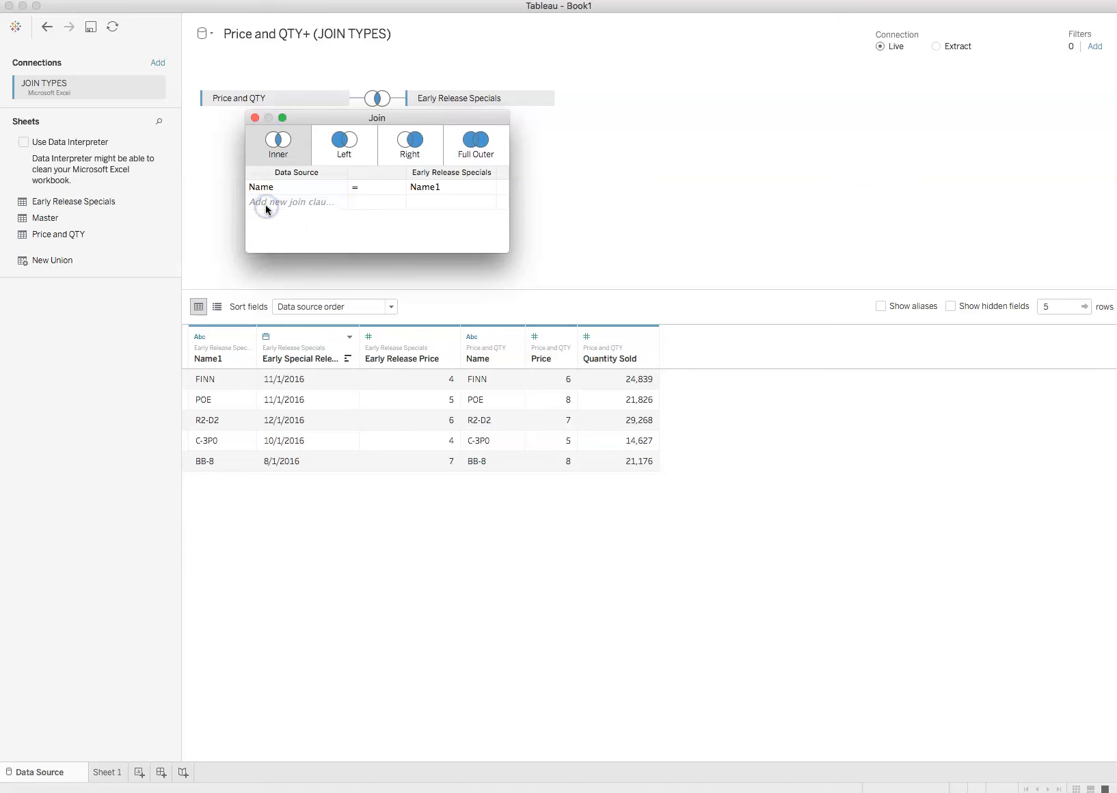
click(466, 187)
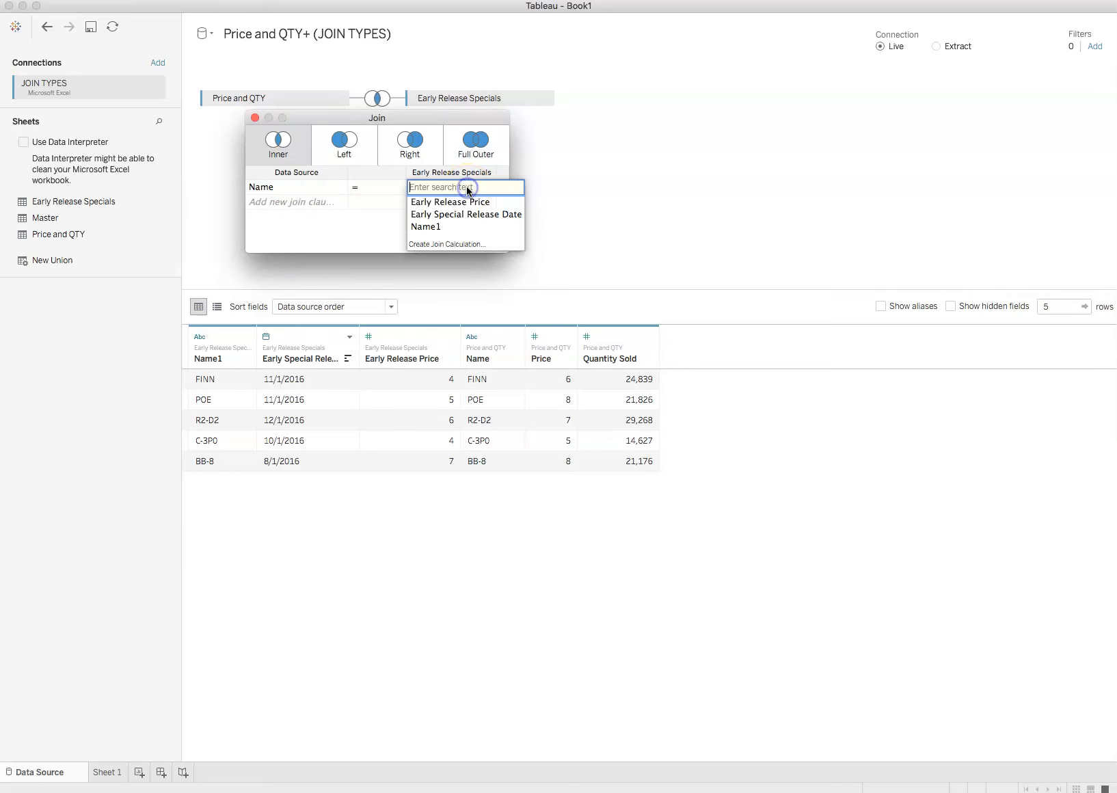
click(444, 226)
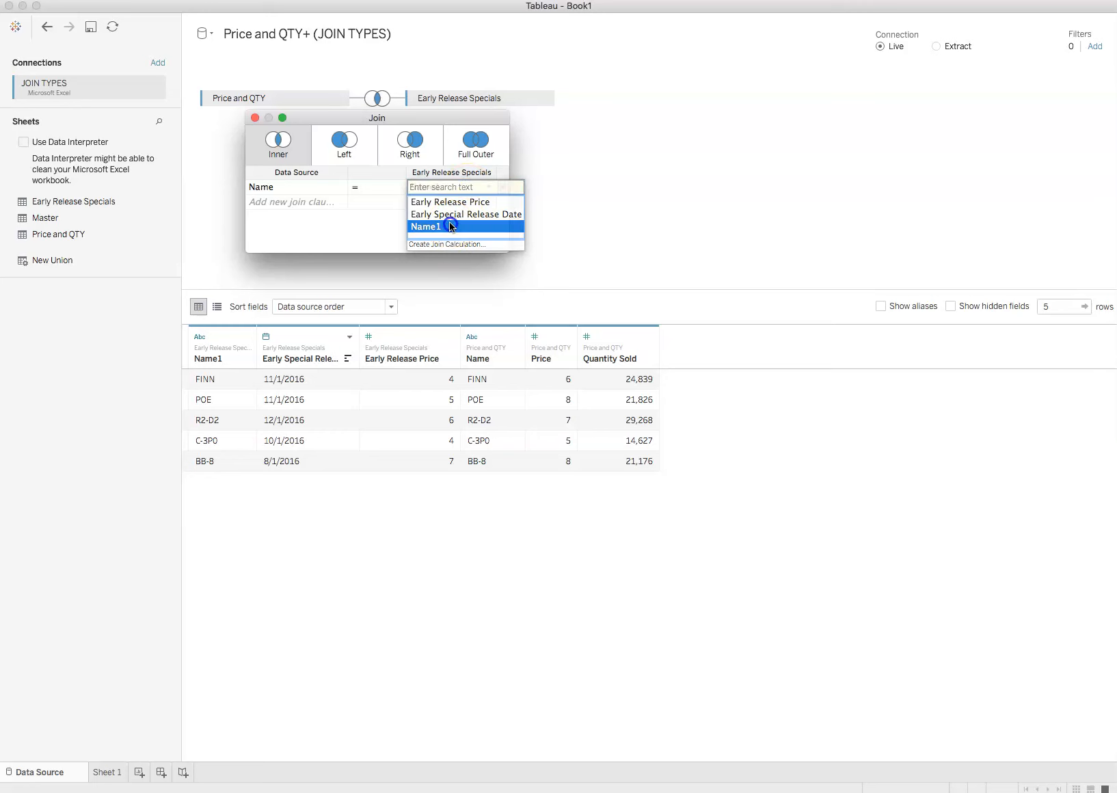
click(686, 235)
click(369, 242)
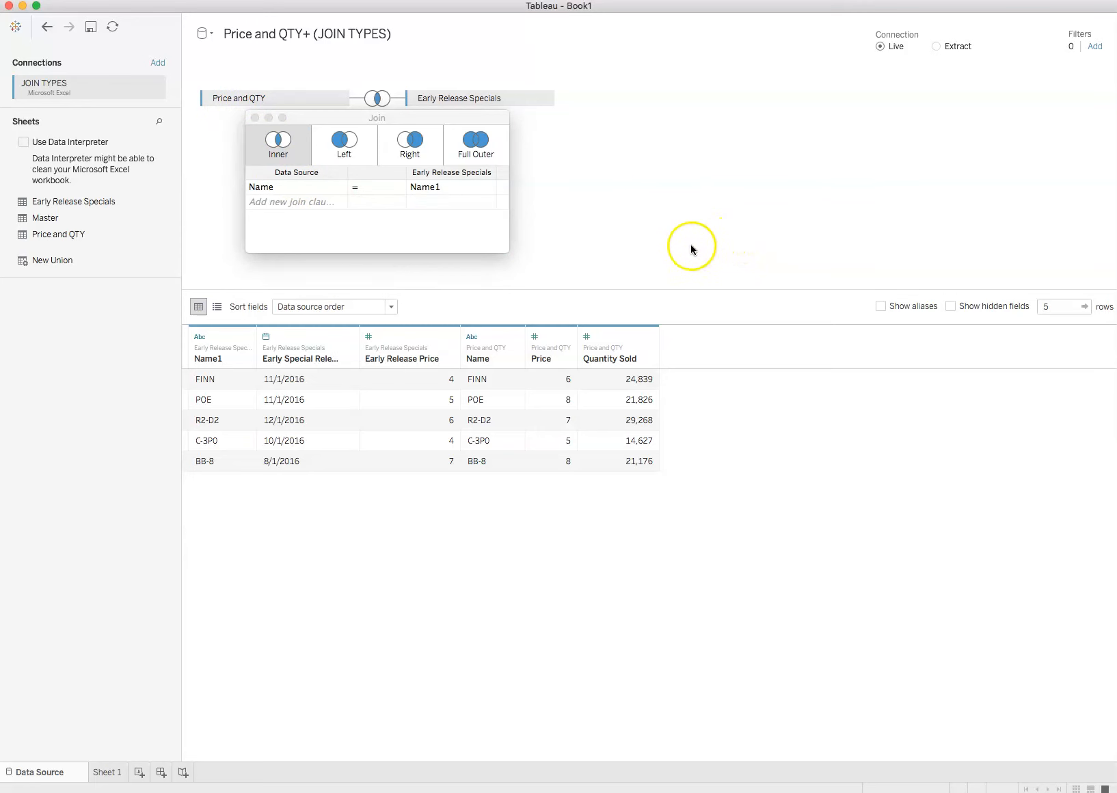
Change the join type to Left and reselect Name = Name1 as its join clause.
click(322, 147)
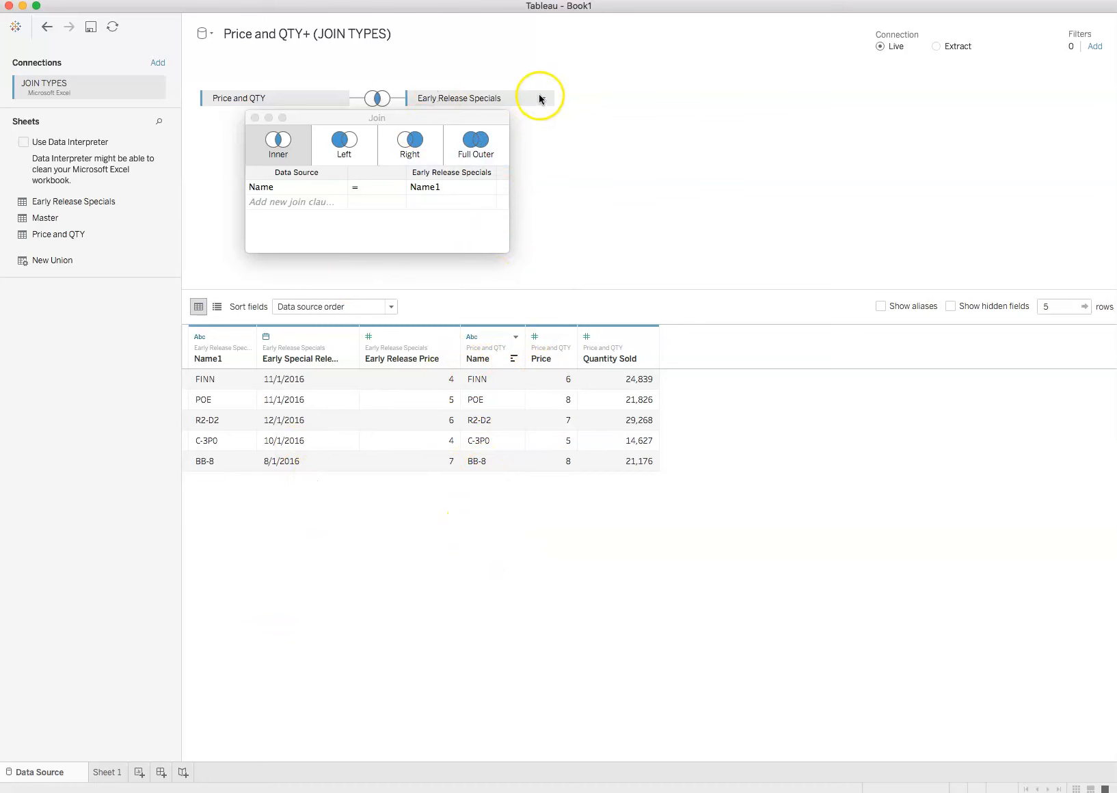
click(331, 151)
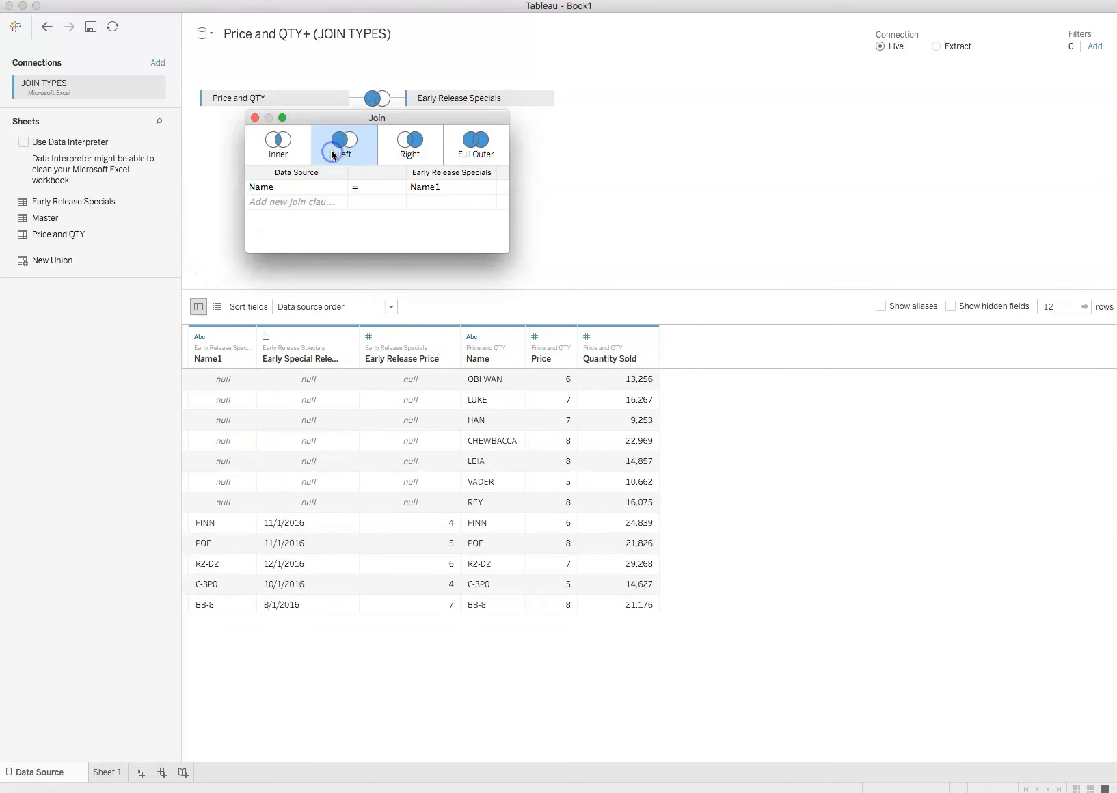
click(337, 189)
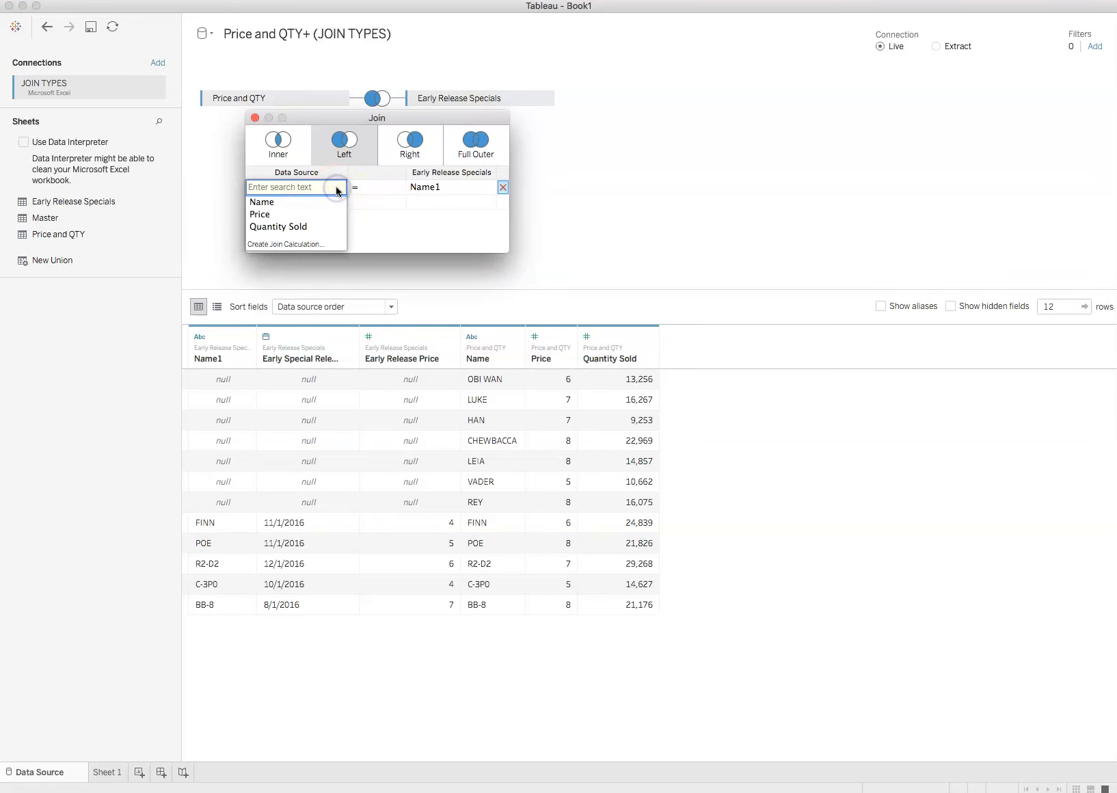
click(258, 203)
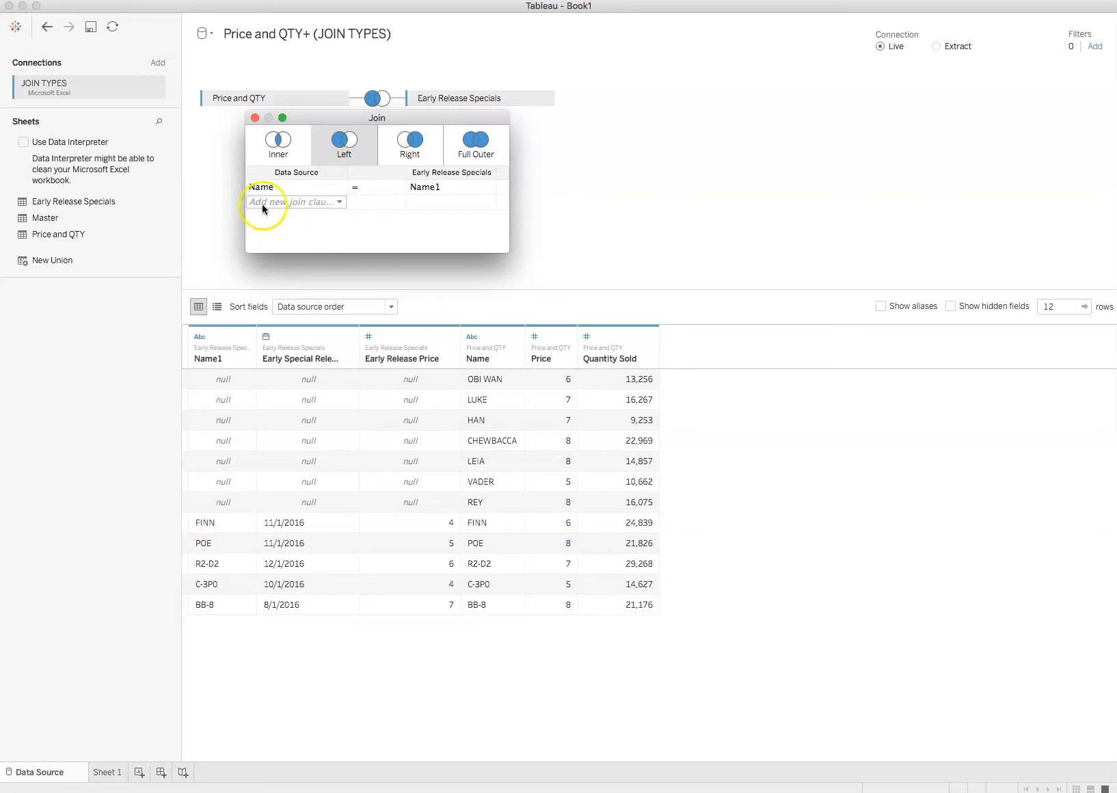
click(488, 188)
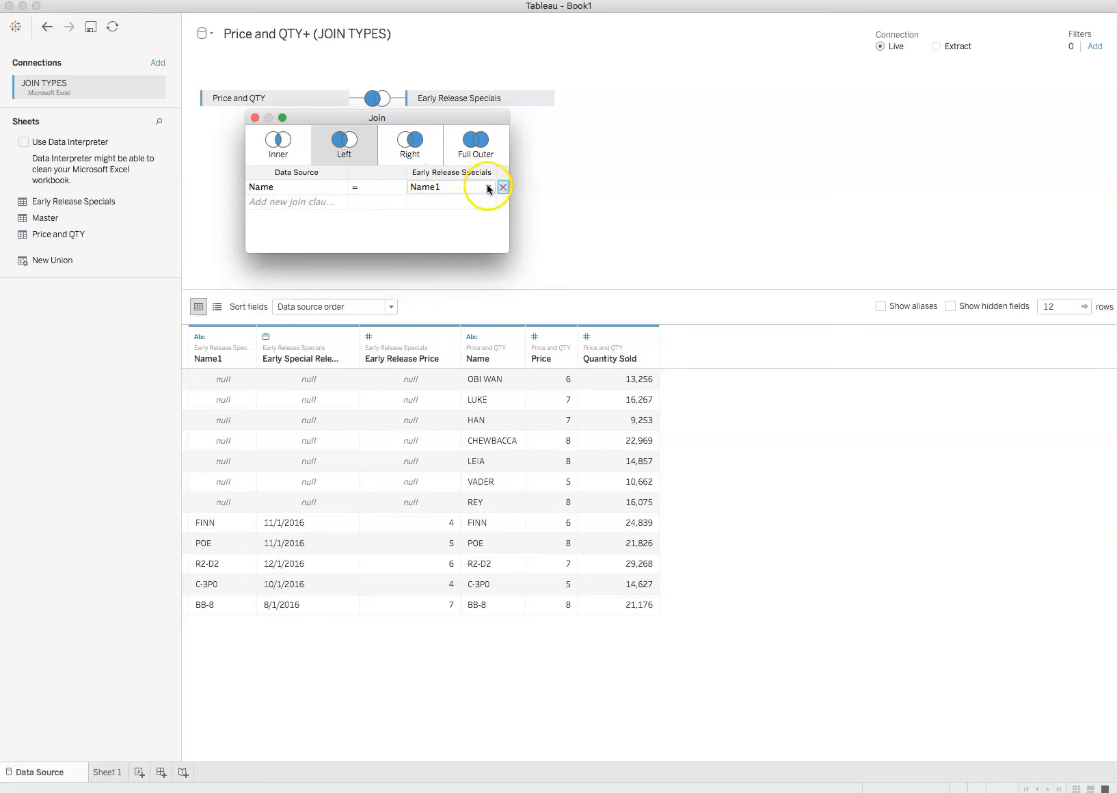
click(424, 227)
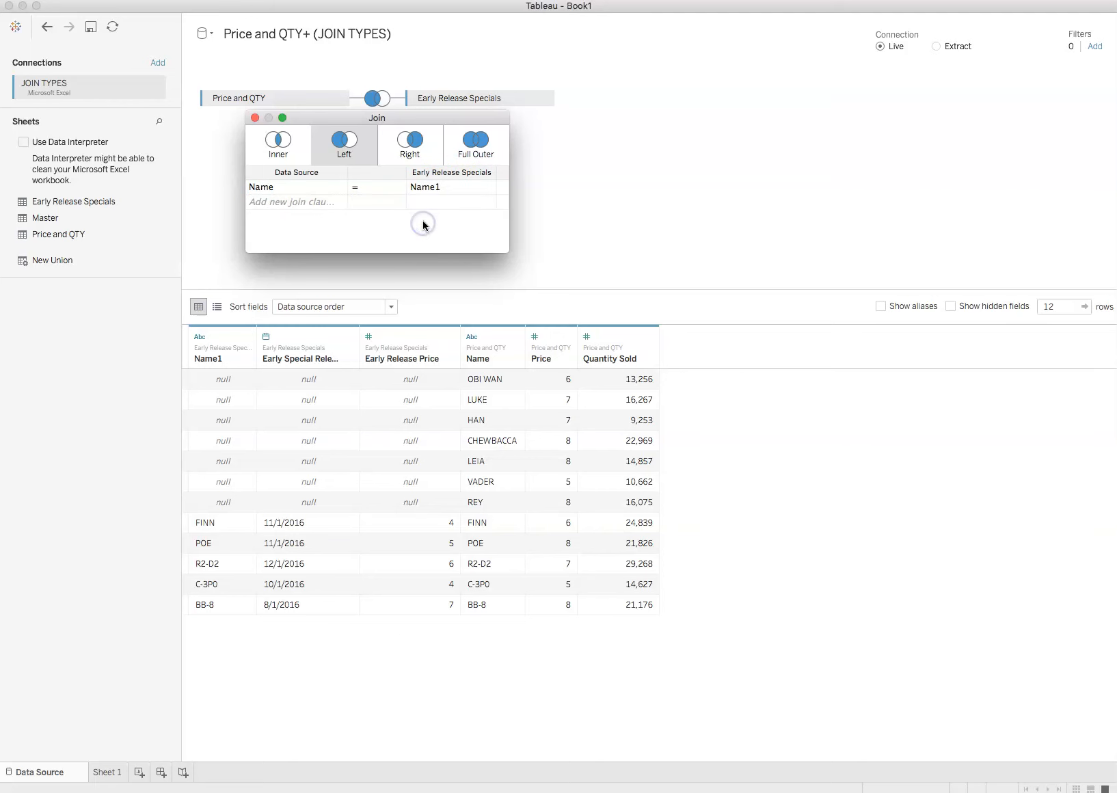
click(668, 187)
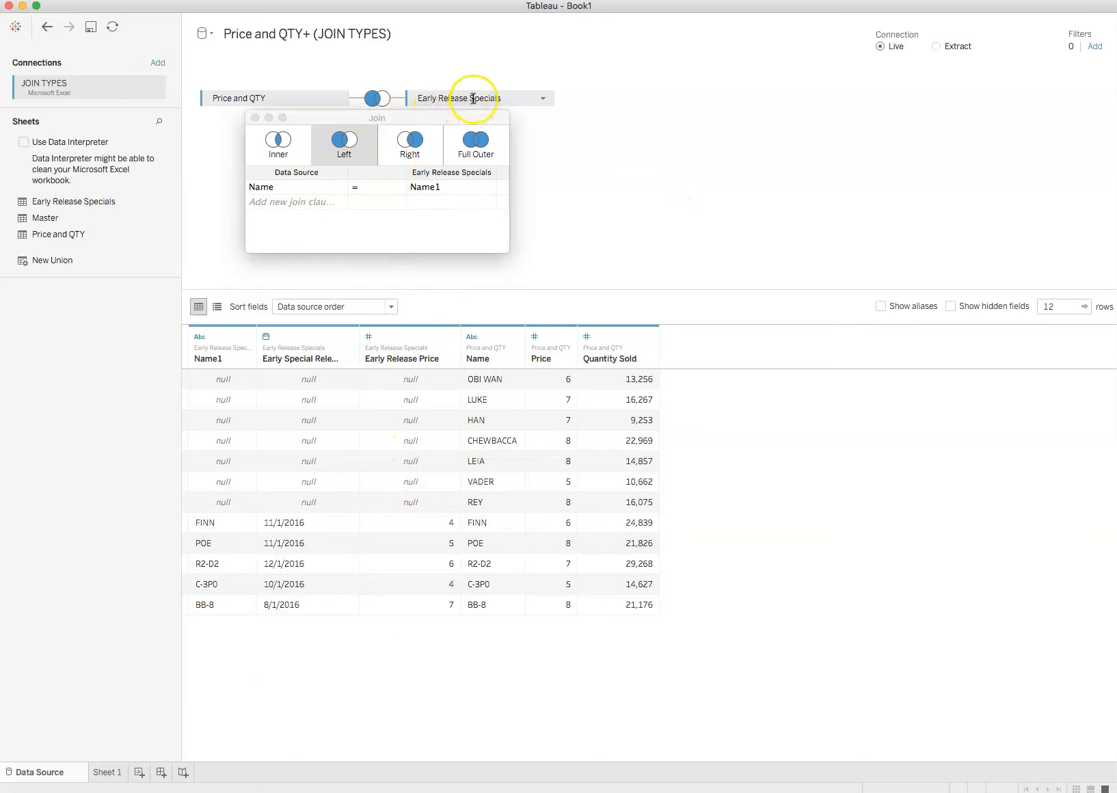
click(392, 313)
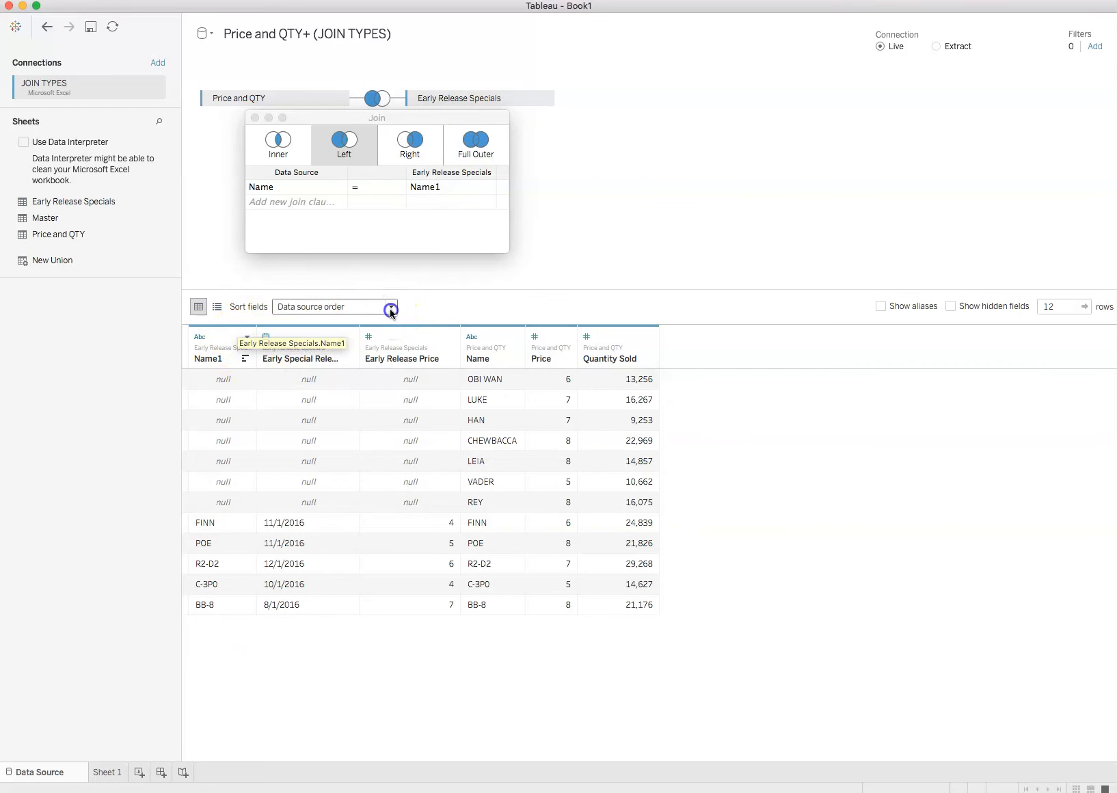
click(474, 300)
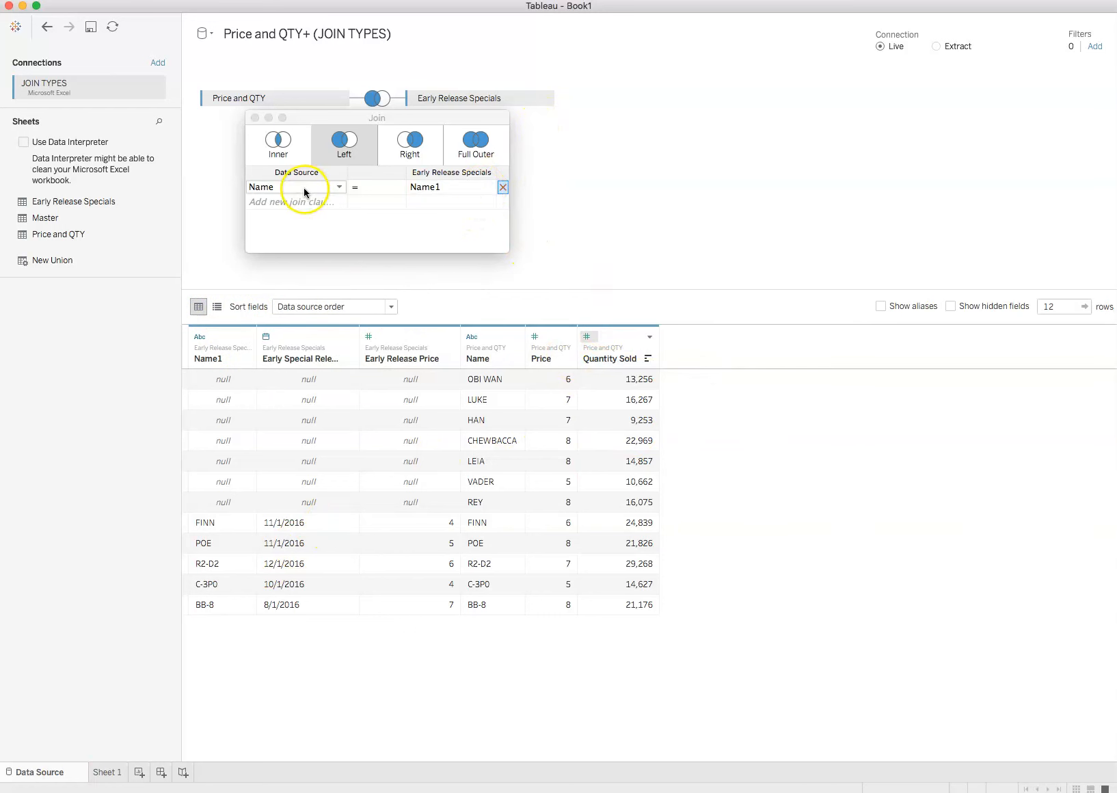
click(336, 188)
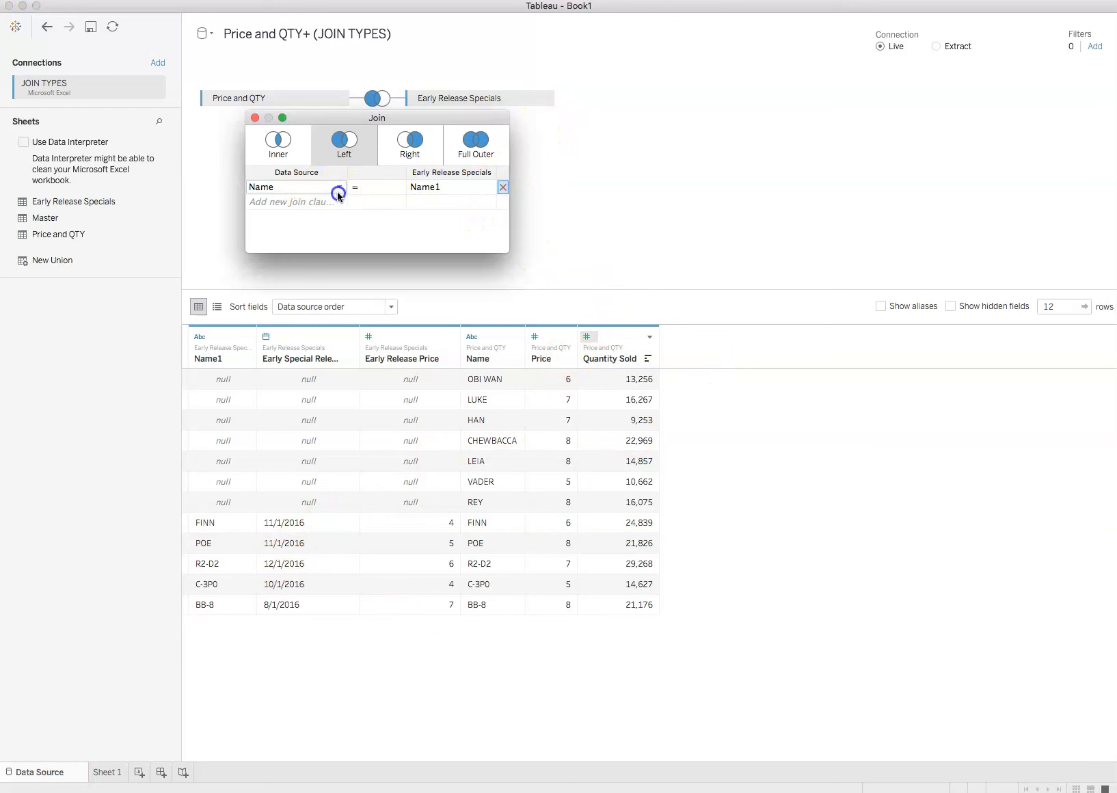
click(454, 187)
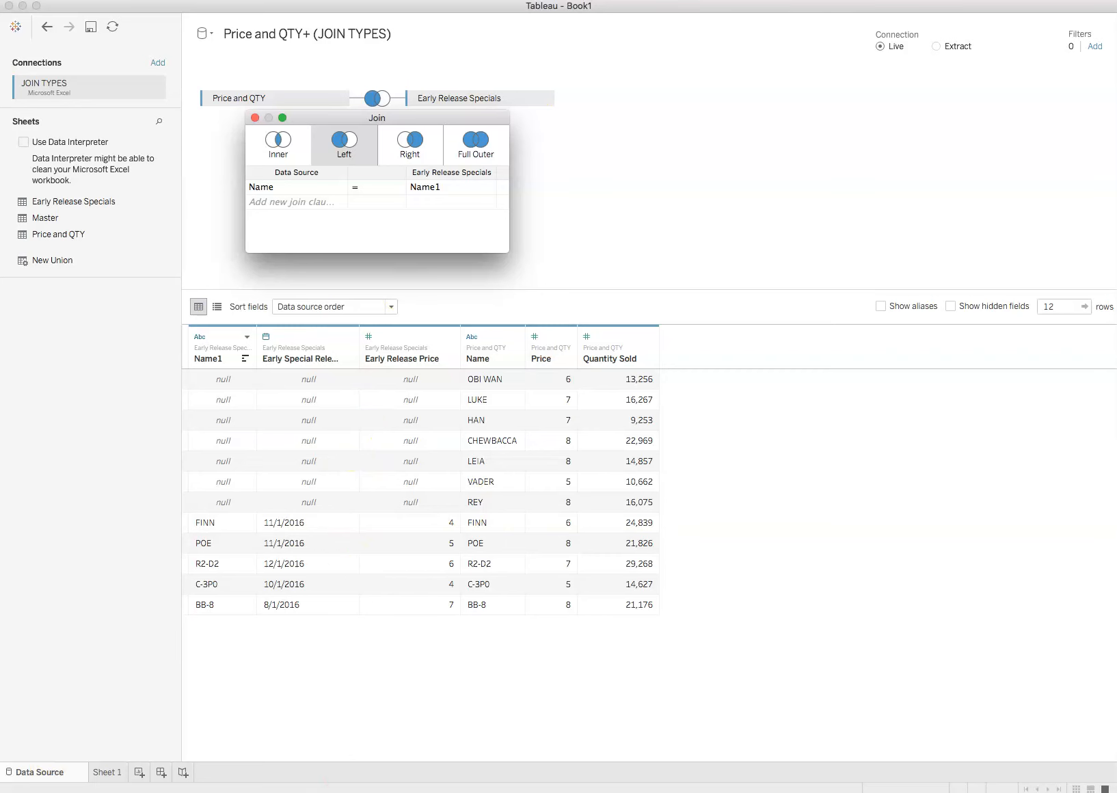
click(36, 397)
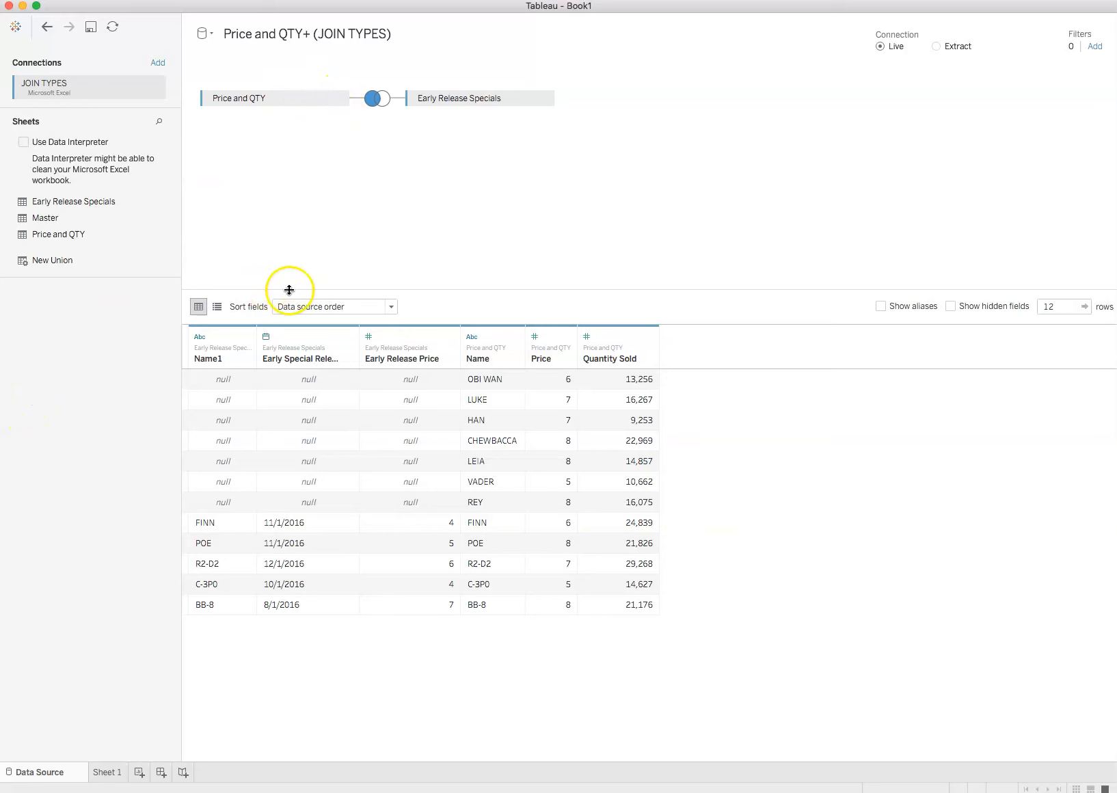
Change the join between Price and QTY and Early Release Specials to a Right join and close the join settings.
click(380, 101)
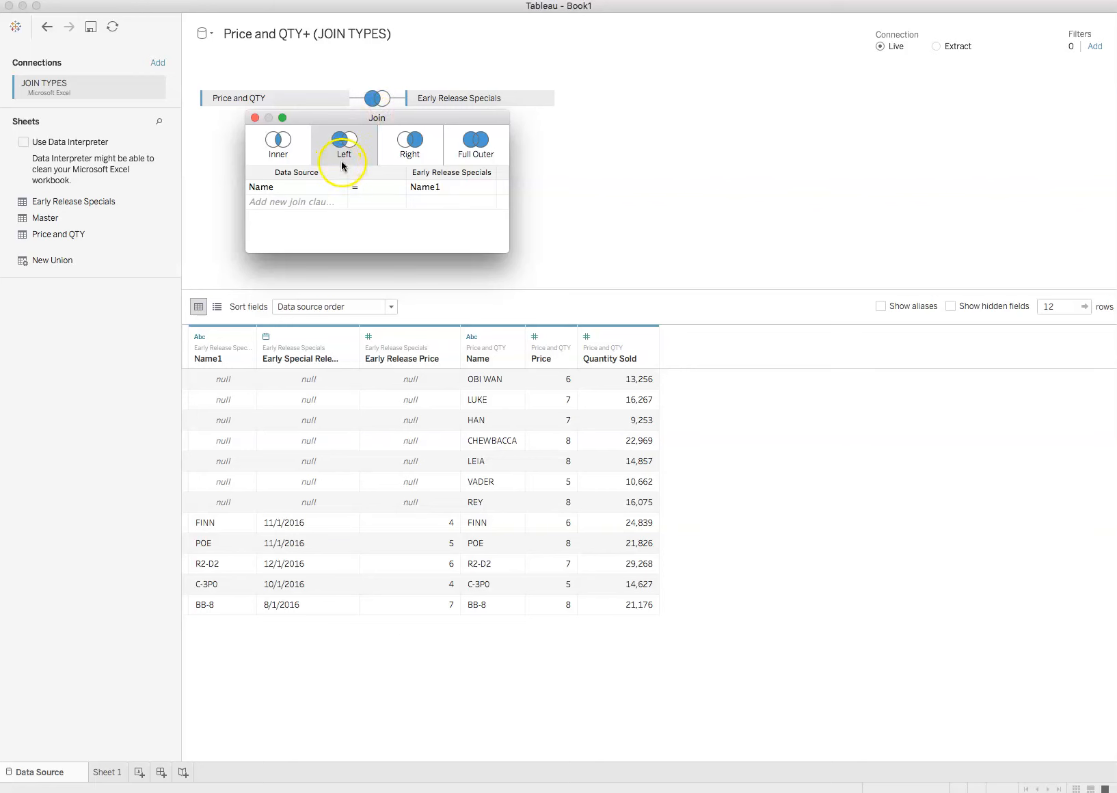
click(405, 145)
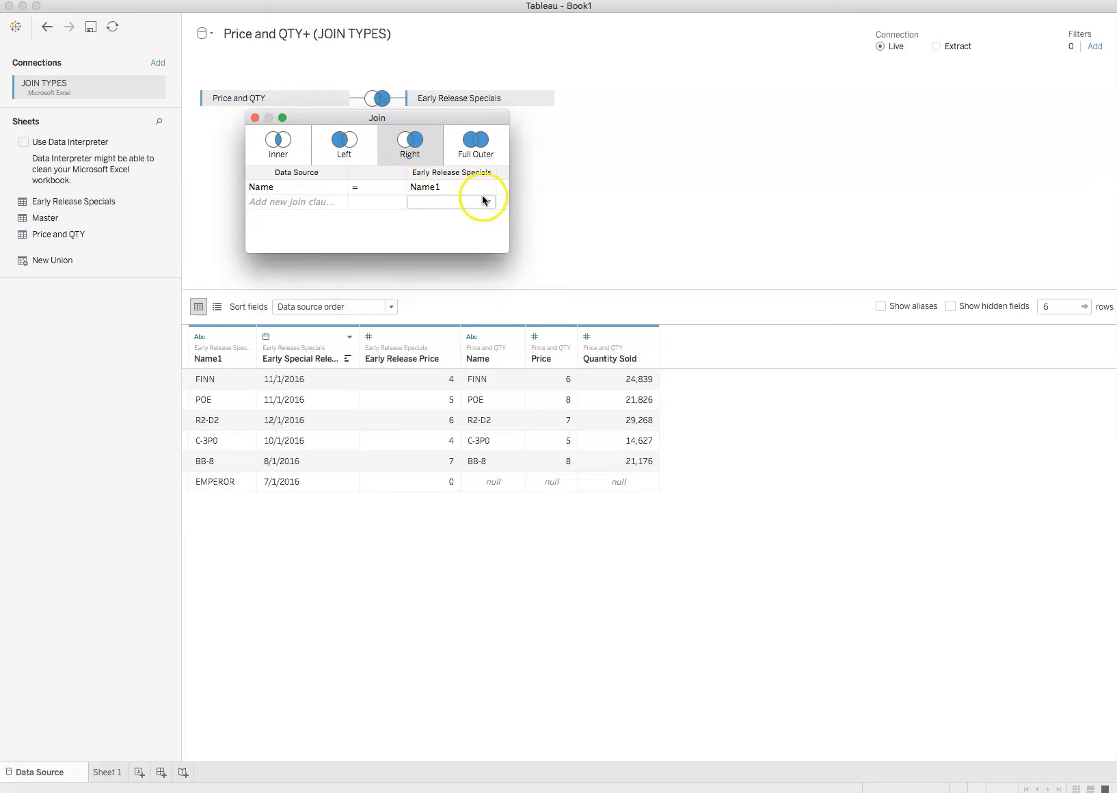
click(254, 118)
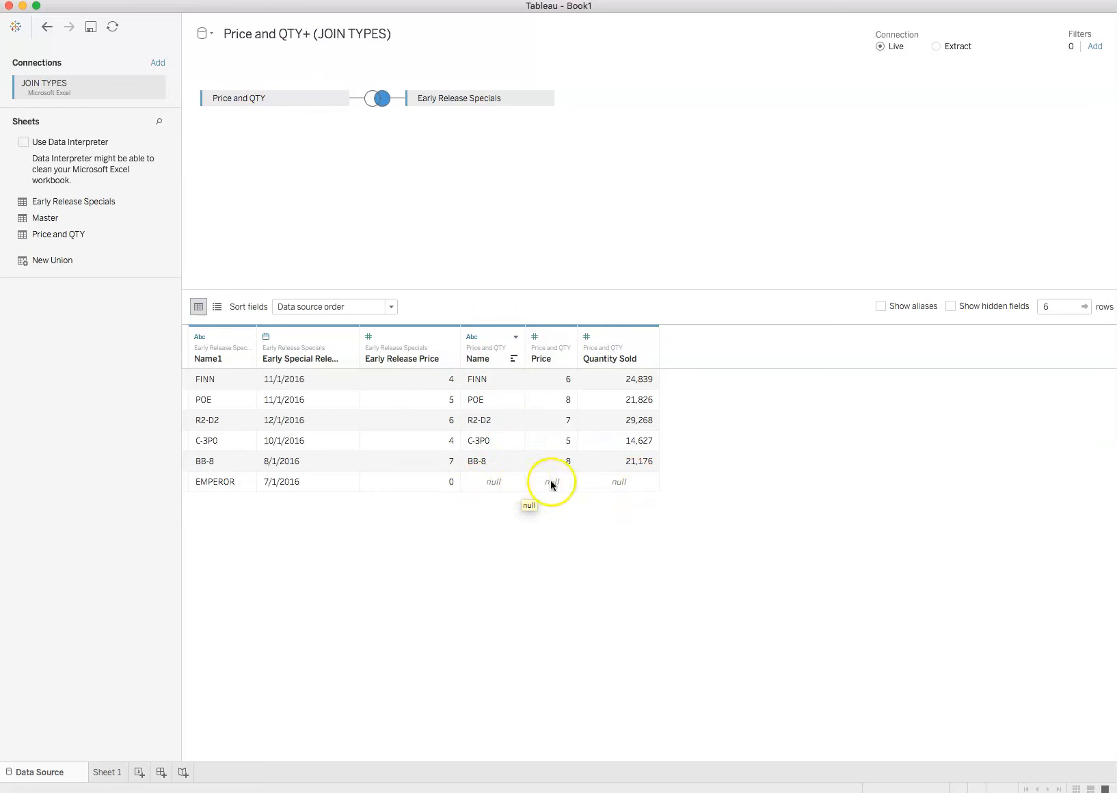
click(396, 564)
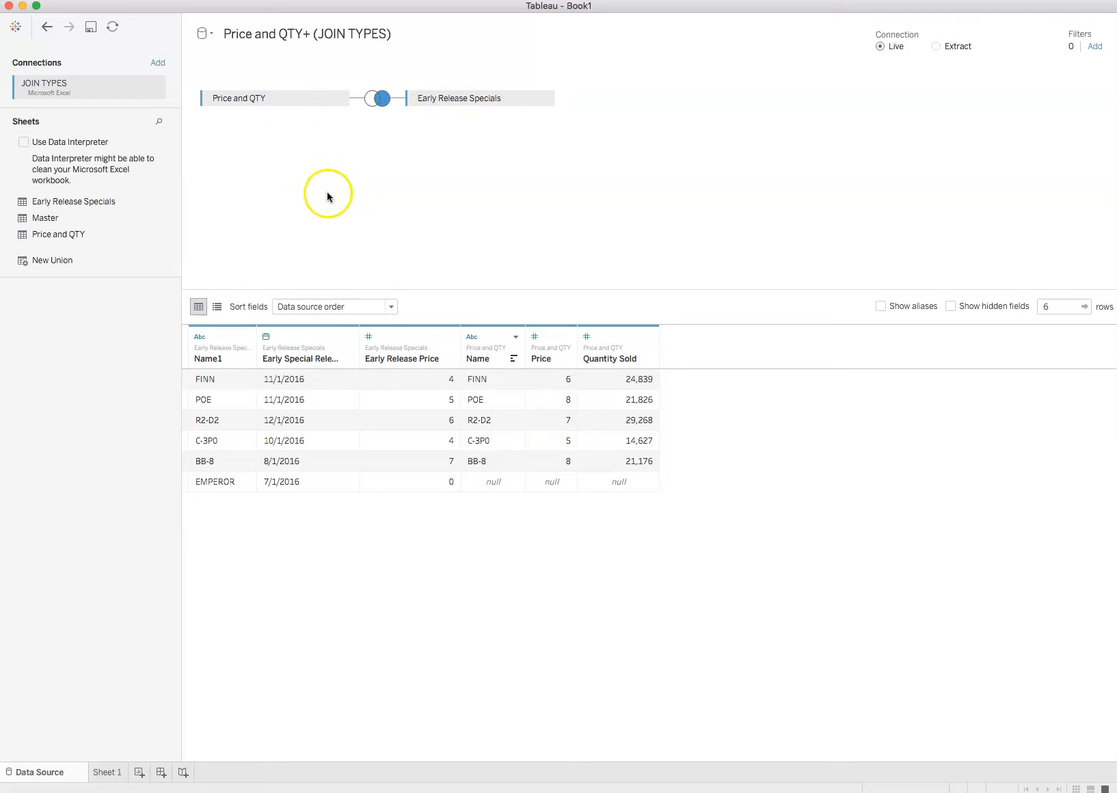
Change the join between Price and QTY and Early Release Specials to Full Outer and close the join settings.
click(376, 99)
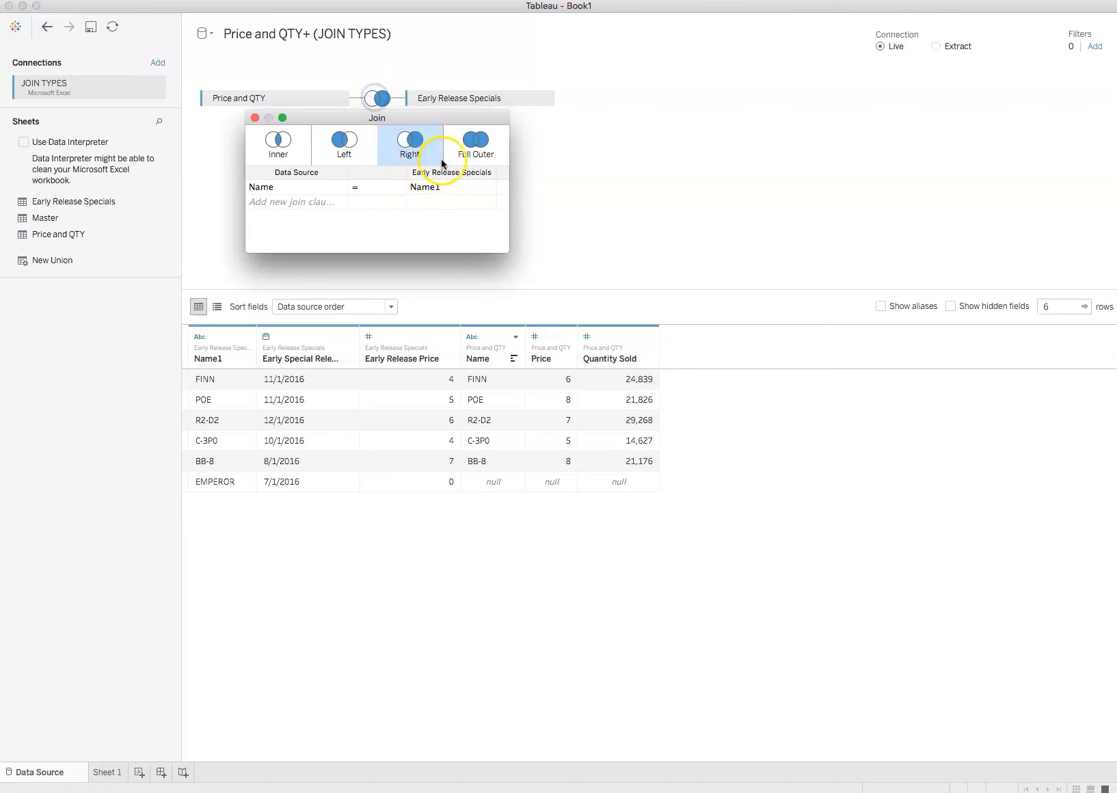
click(474, 144)
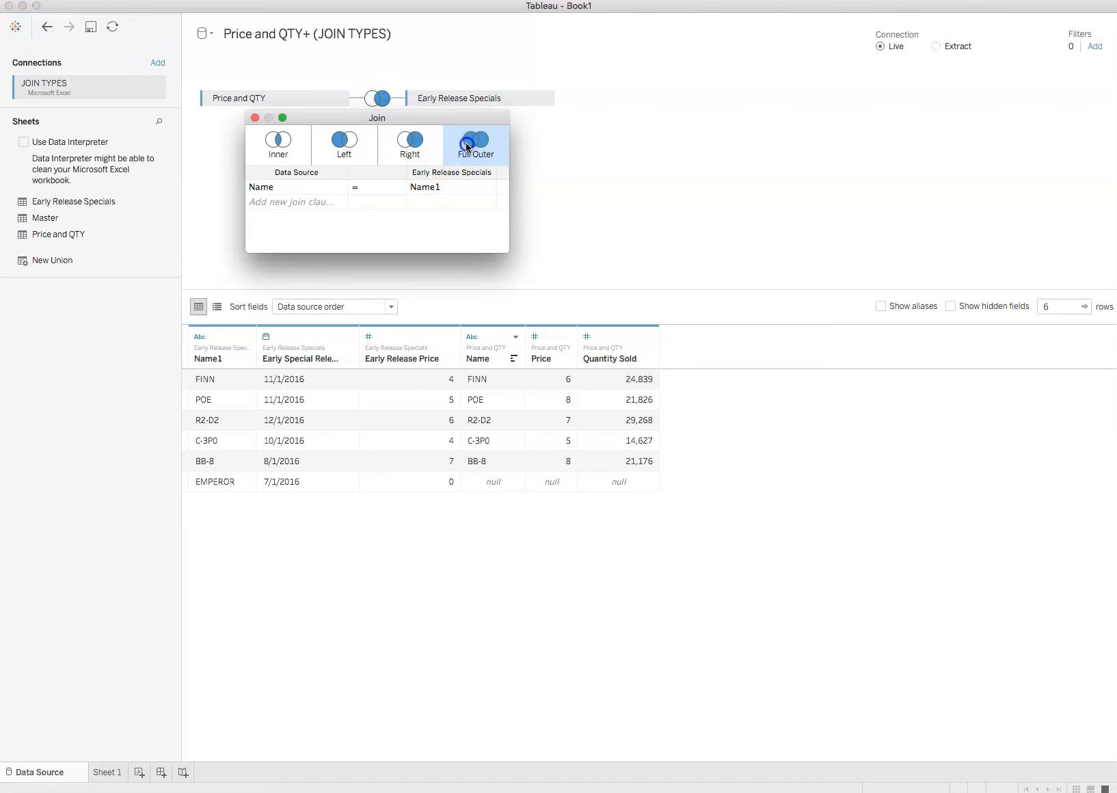
click(254, 117)
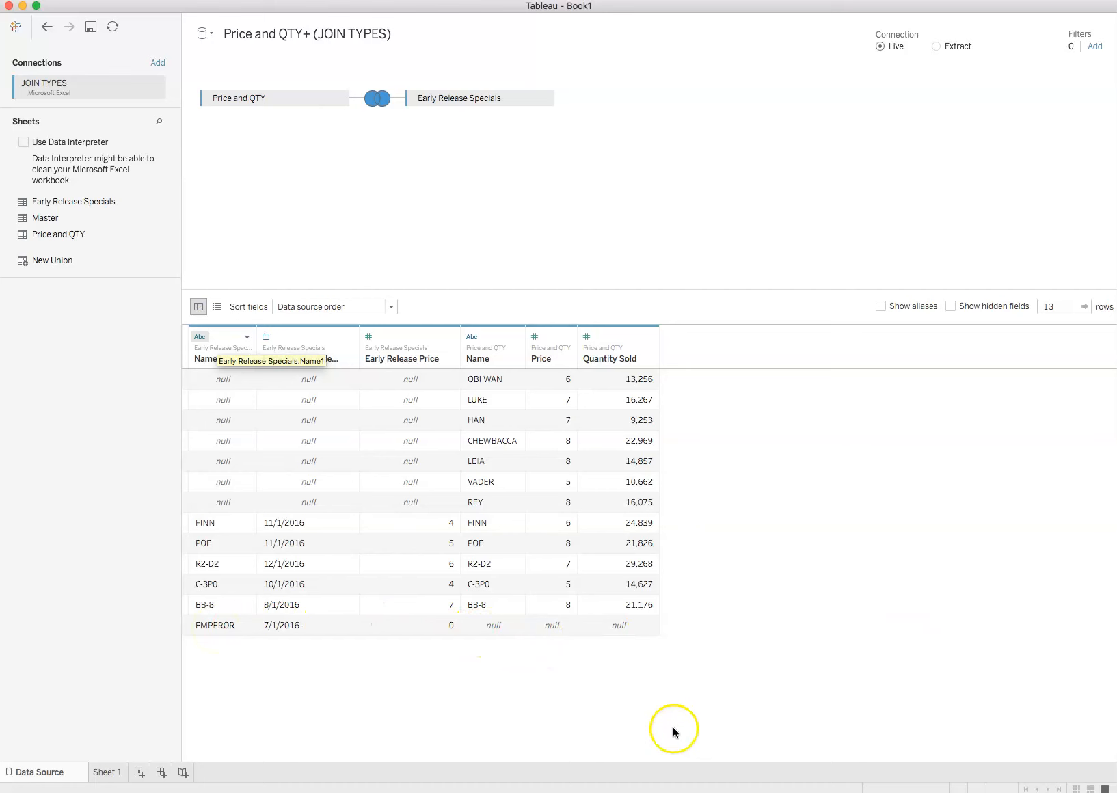
click(727, 671)
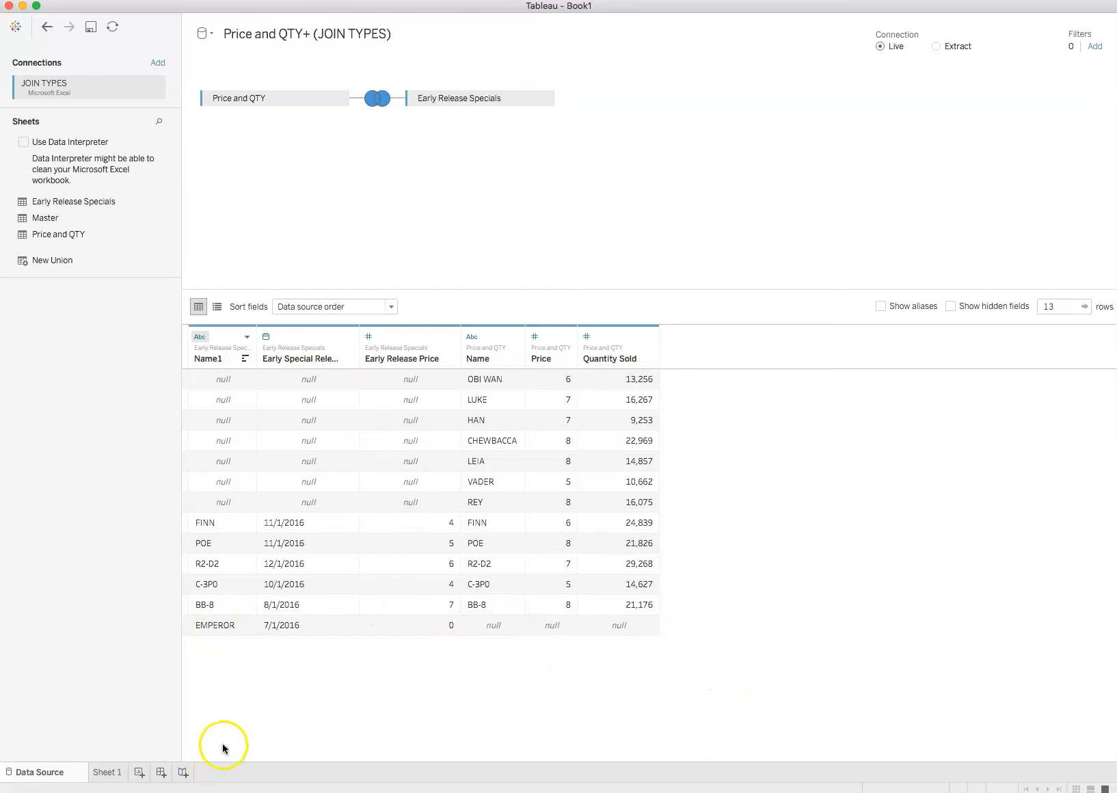